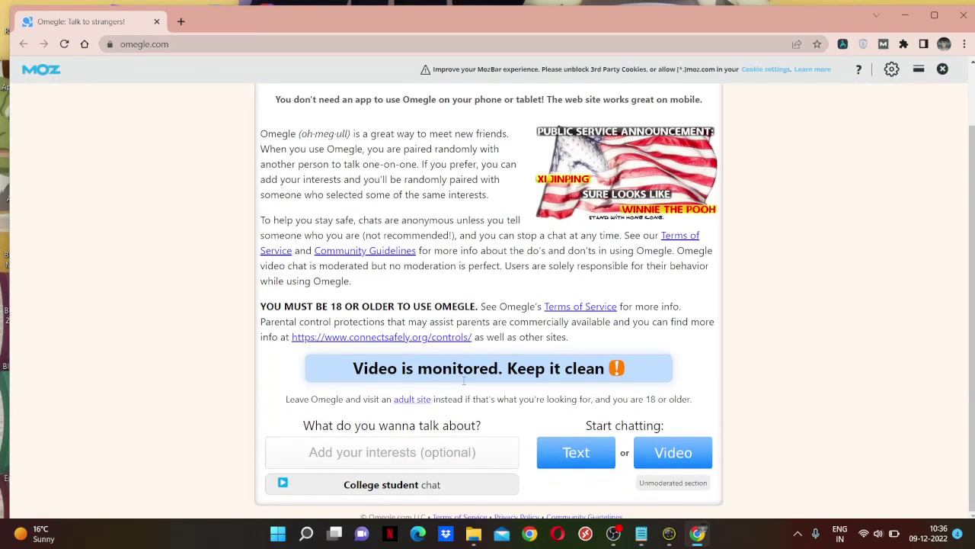
Try to start an Omegle video chat, accepting the age restriction and the terms of service.
click(670, 454)
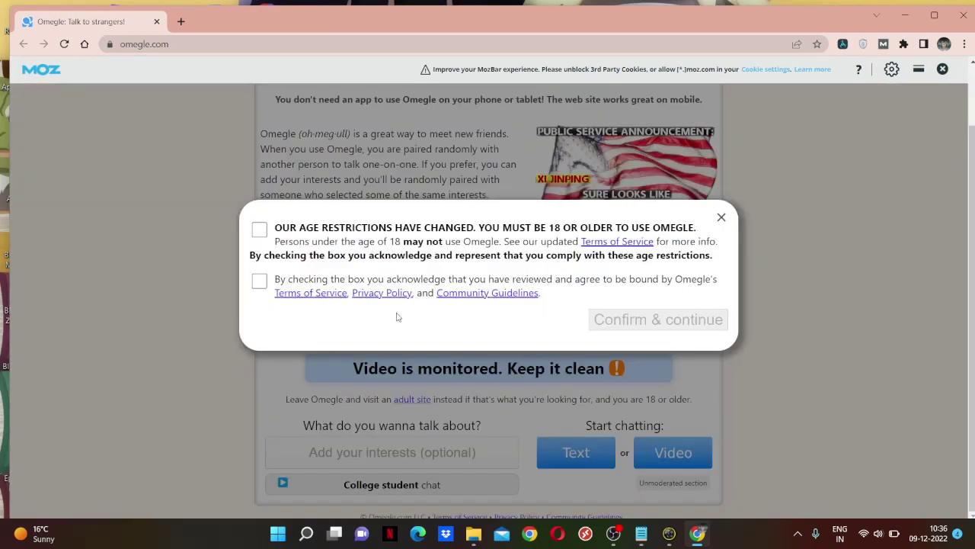
click(259, 279)
click(631, 320)
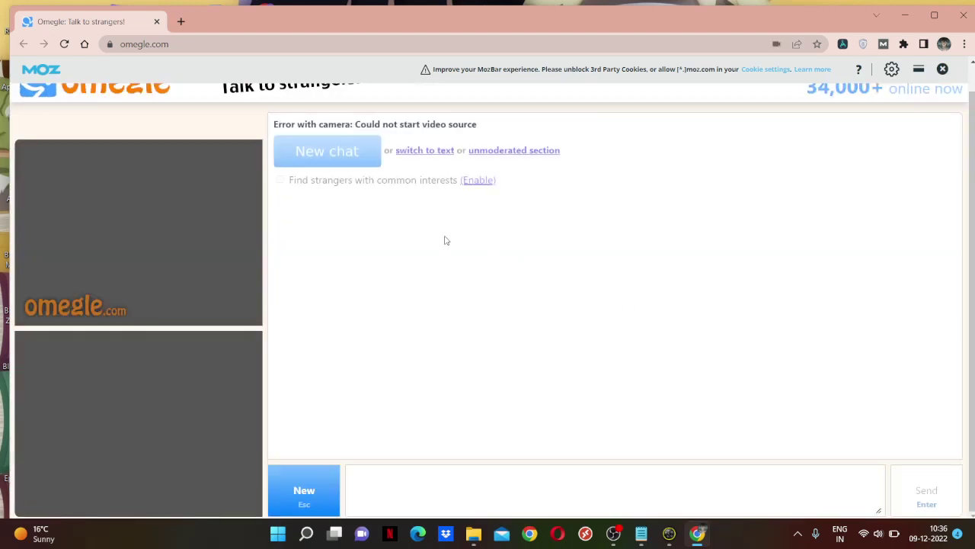
drag(283, 124, 494, 122)
click(525, 124)
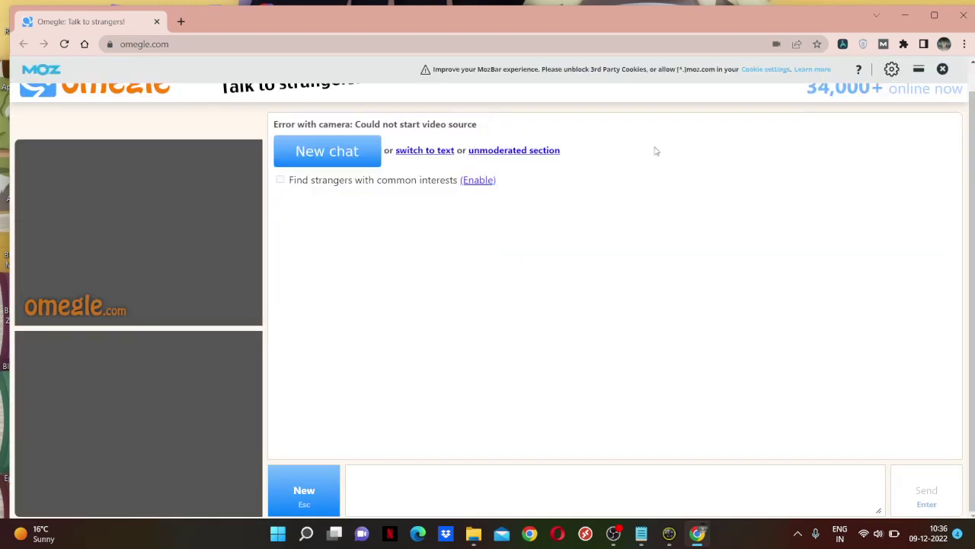
Search Chrome's settings for the camera permission and choose Snap Camera as the camera for sites.
click(669, 533)
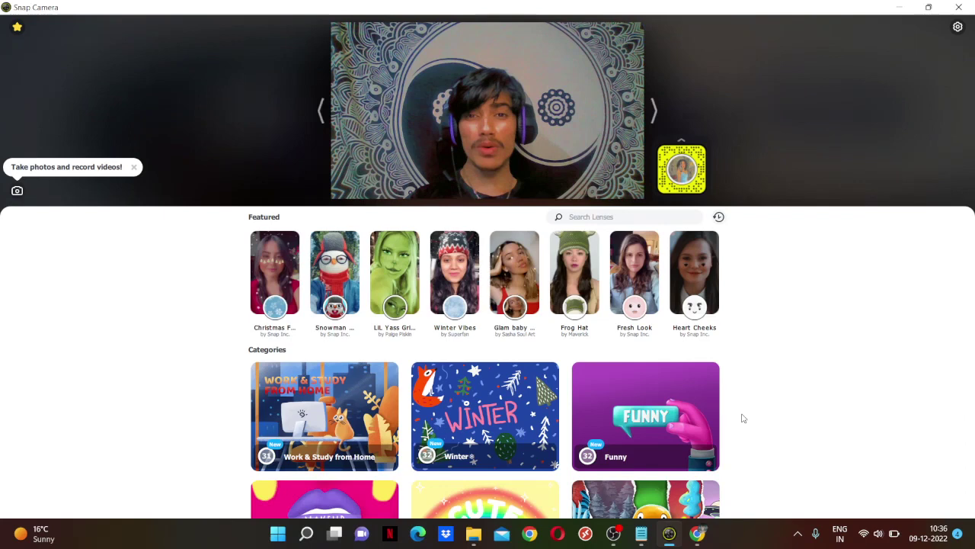
click(697, 533)
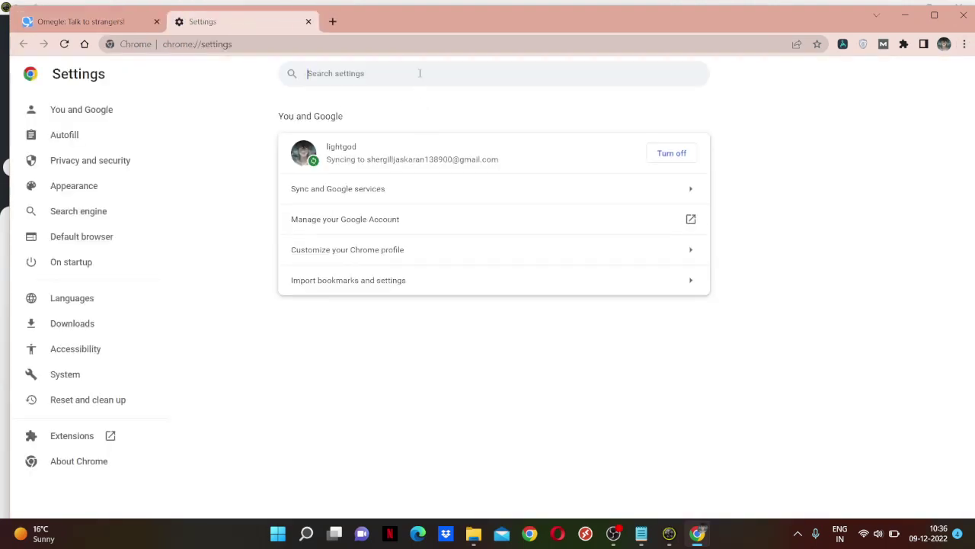
text(ea)
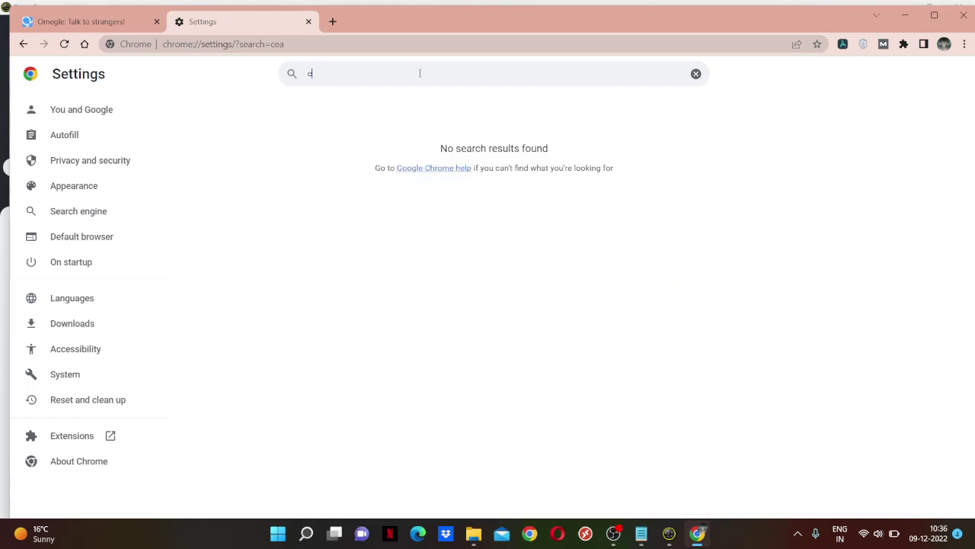
text(ame)
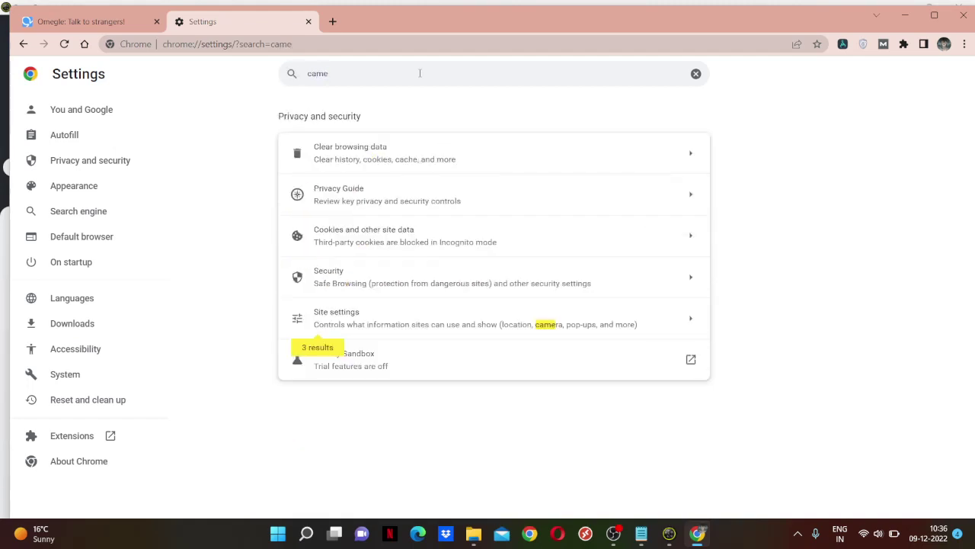
click(433, 314)
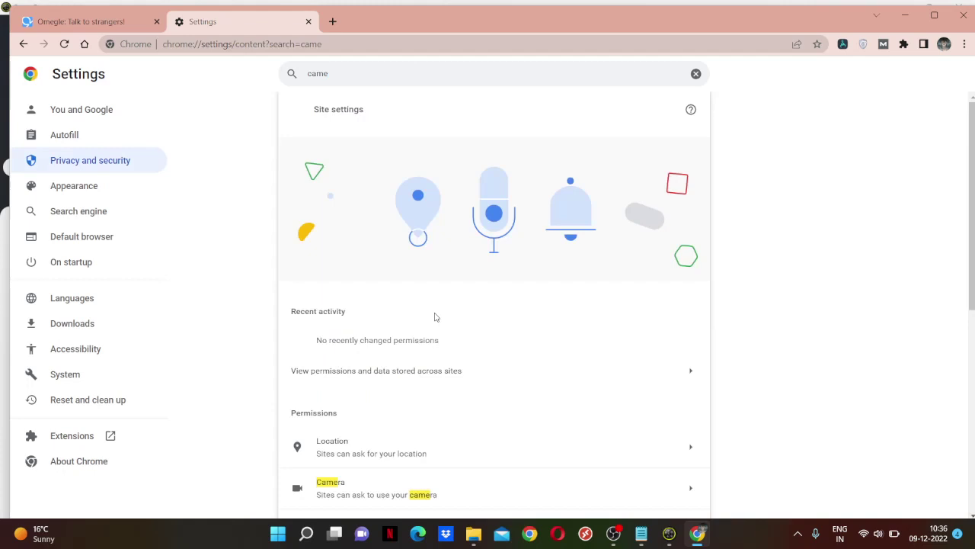
scroll(366, 267, down, 5)
click(397, 202)
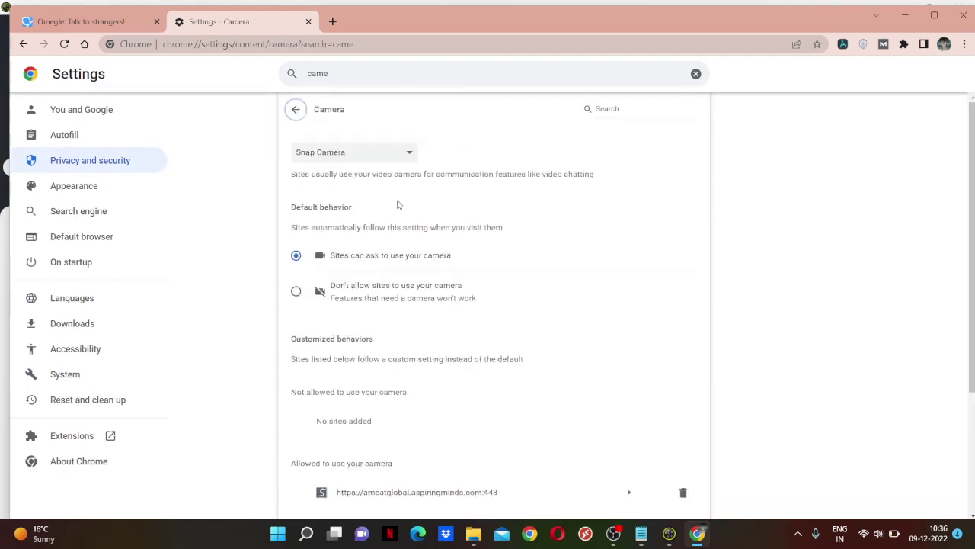
click(384, 157)
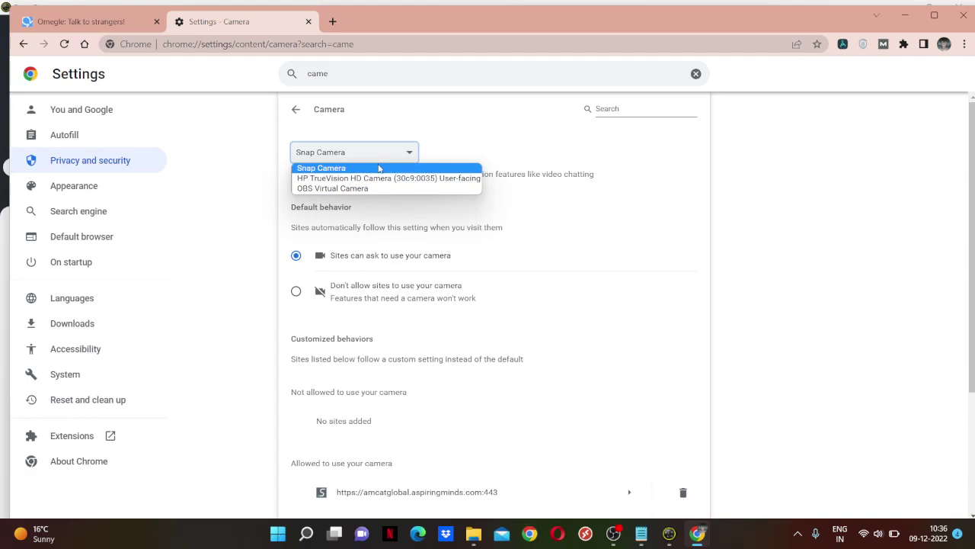
click(379, 168)
Reload the Omegle page and try a video chat again with both agreements accepted.
click(104, 22)
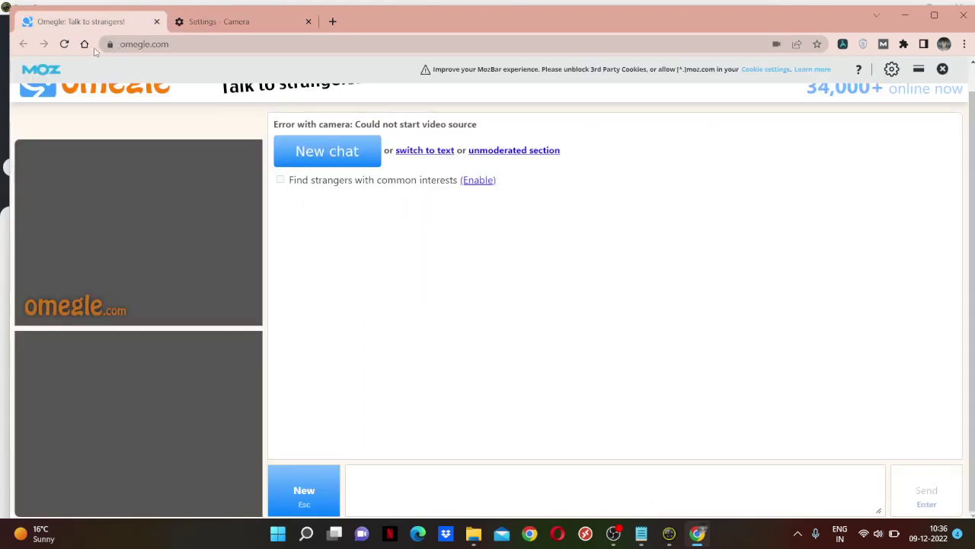
click(65, 44)
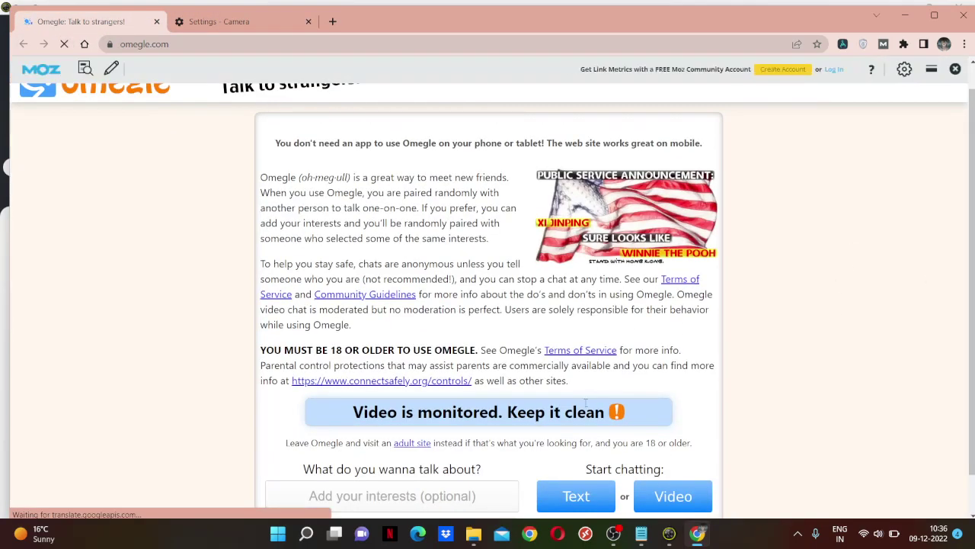
click(661, 500)
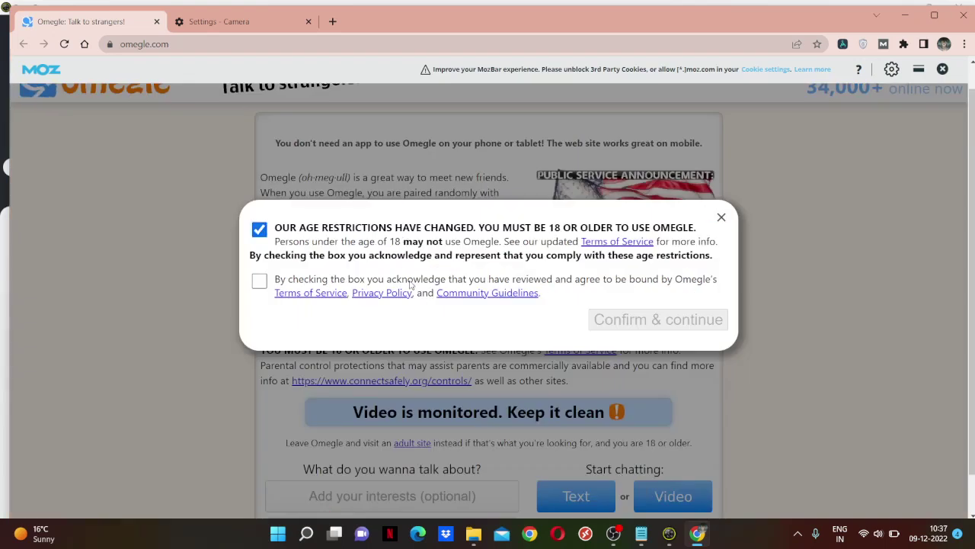
click(412, 284)
click(672, 314)
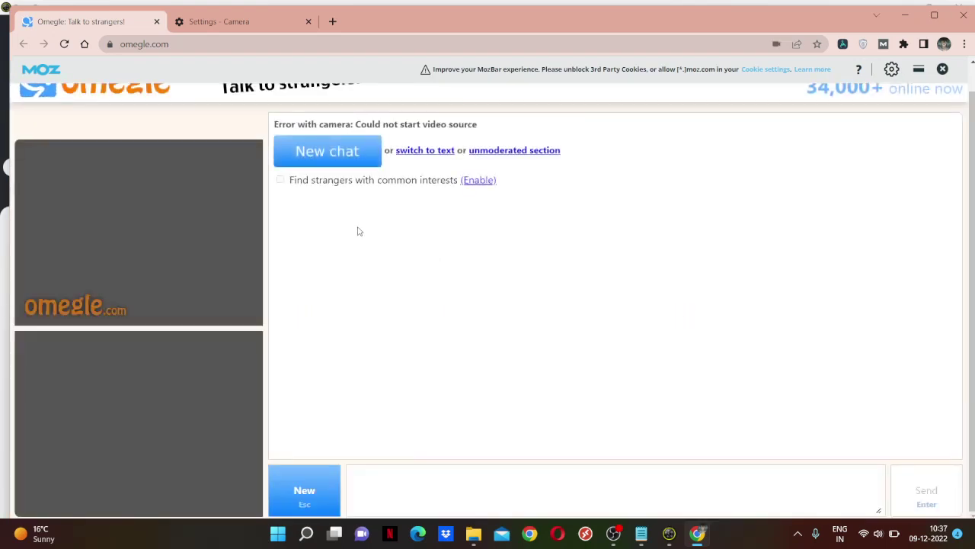
triple_click(374, 124)
click(594, 146)
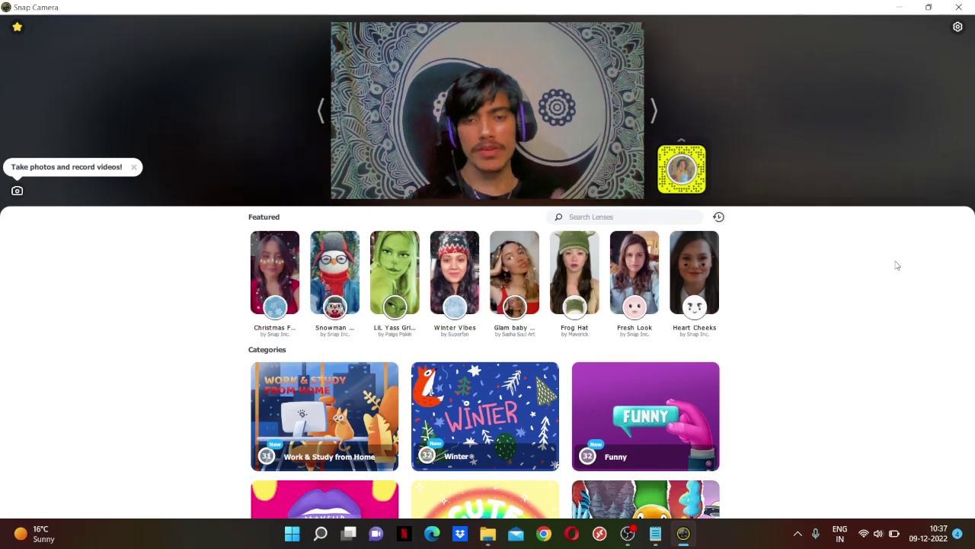
In Snap Camera, preview the featured Glam baby and LIL Yass lenses, and reapply the Indie Vibe lens from the favorites.
click(531, 282)
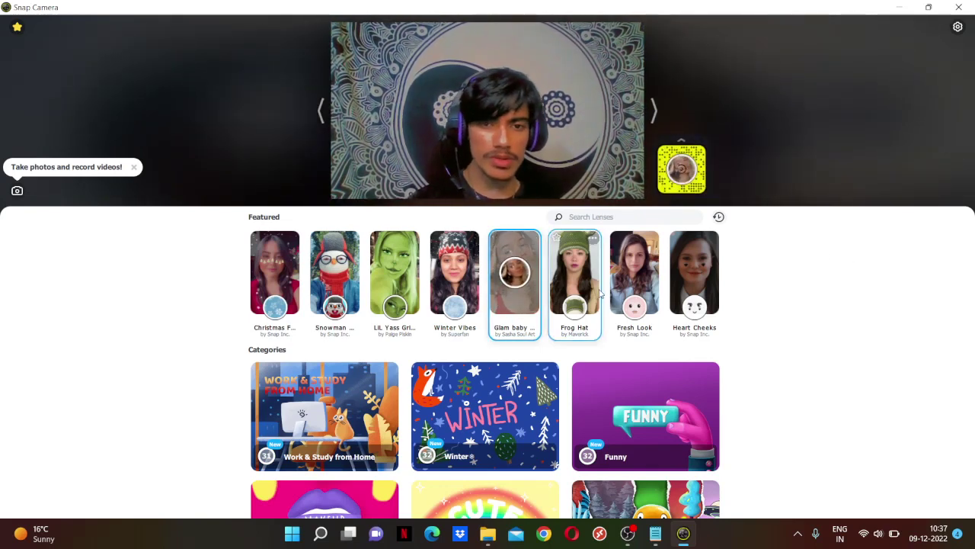
click(395, 274)
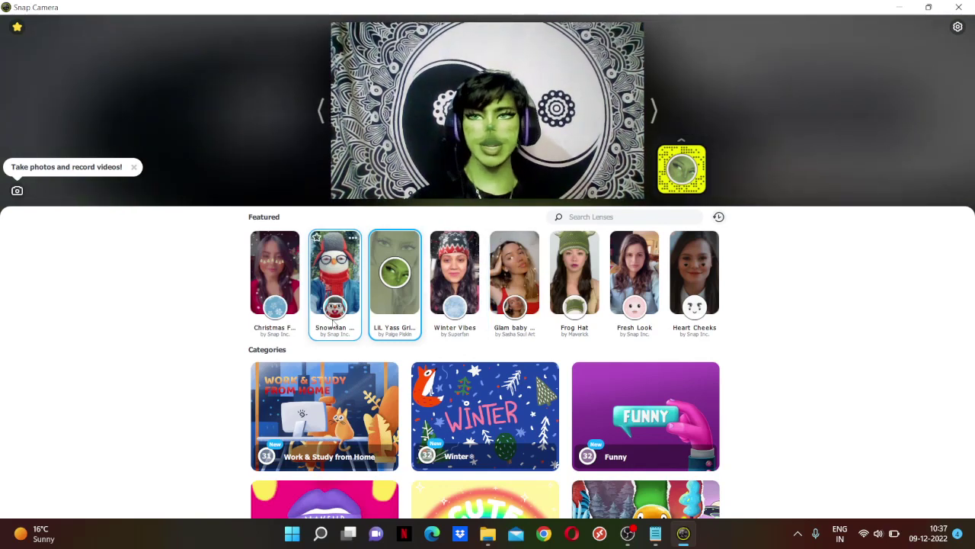
click(17, 27)
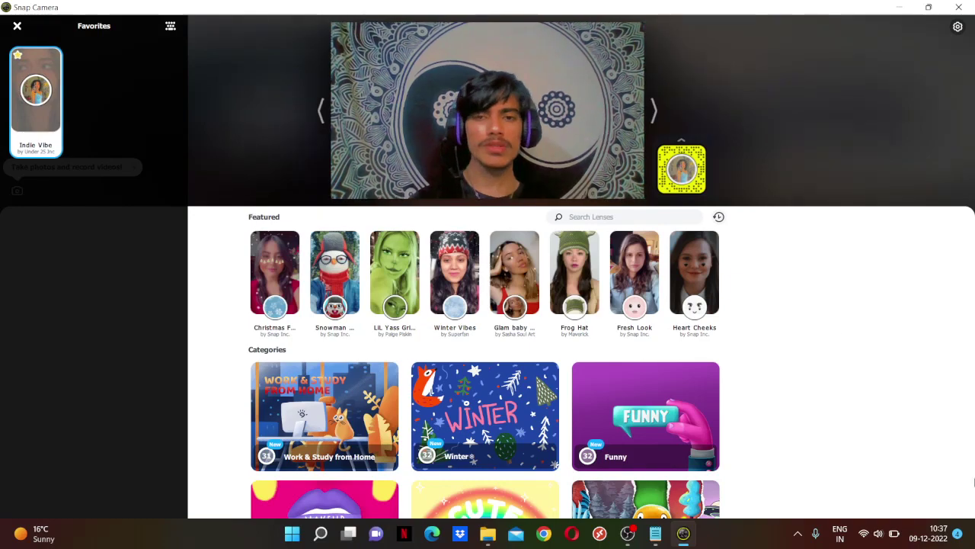
click(684, 533)
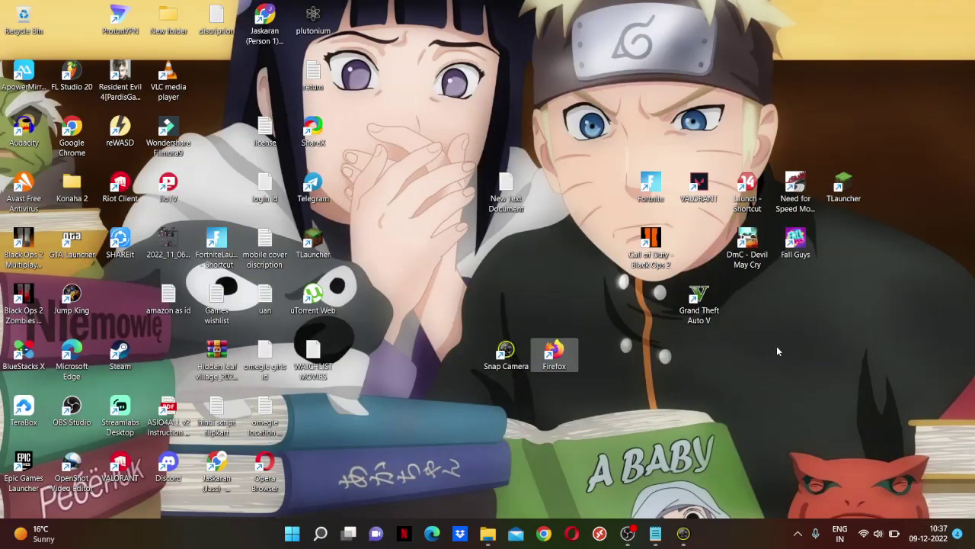
Open Firefox and clear its history and site data, with every category included and the time range Everything.
click(536, 269)
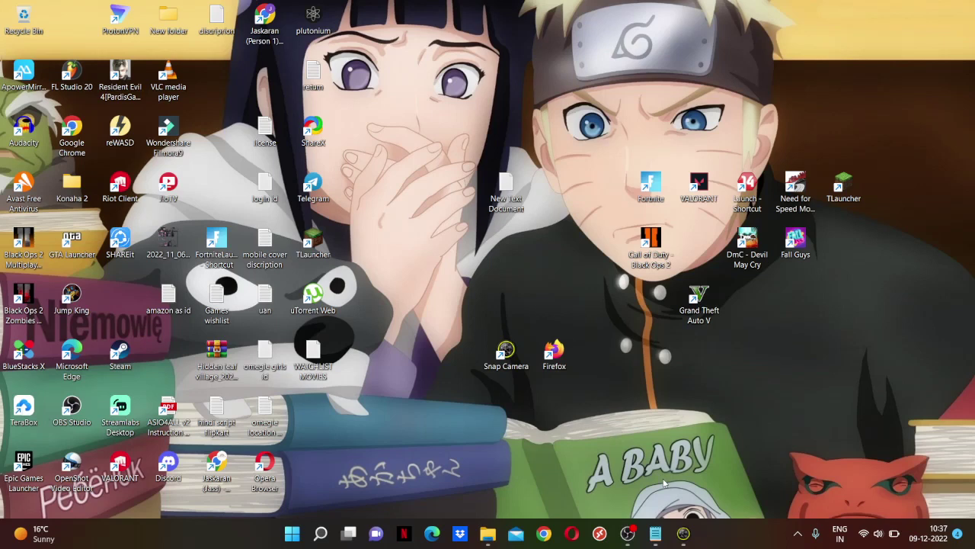
drag(573, 315, 557, 395)
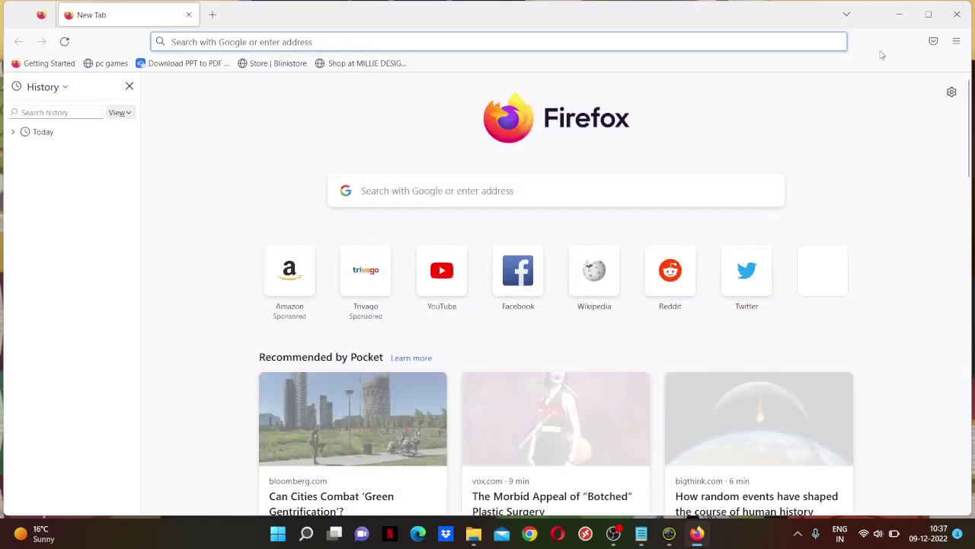
click(956, 41)
click(872, 183)
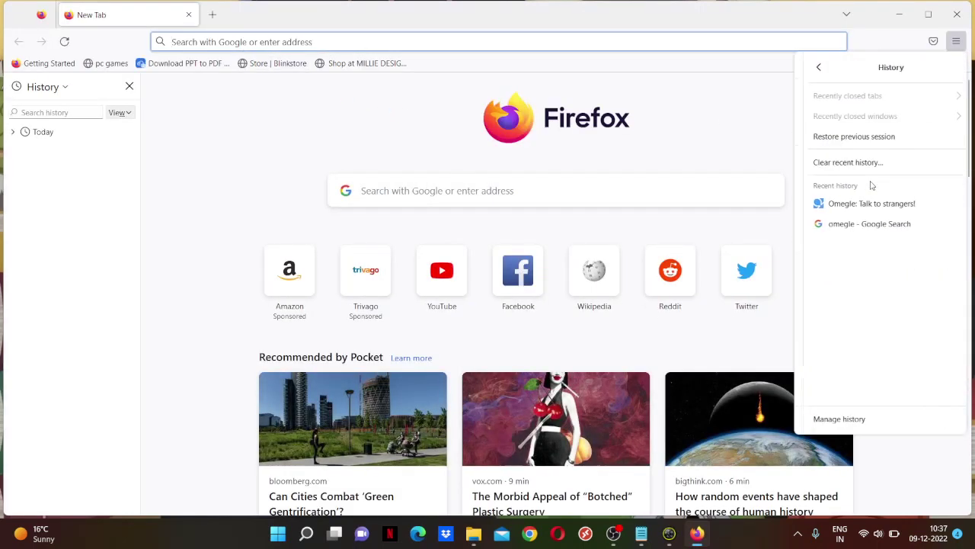
click(850, 162)
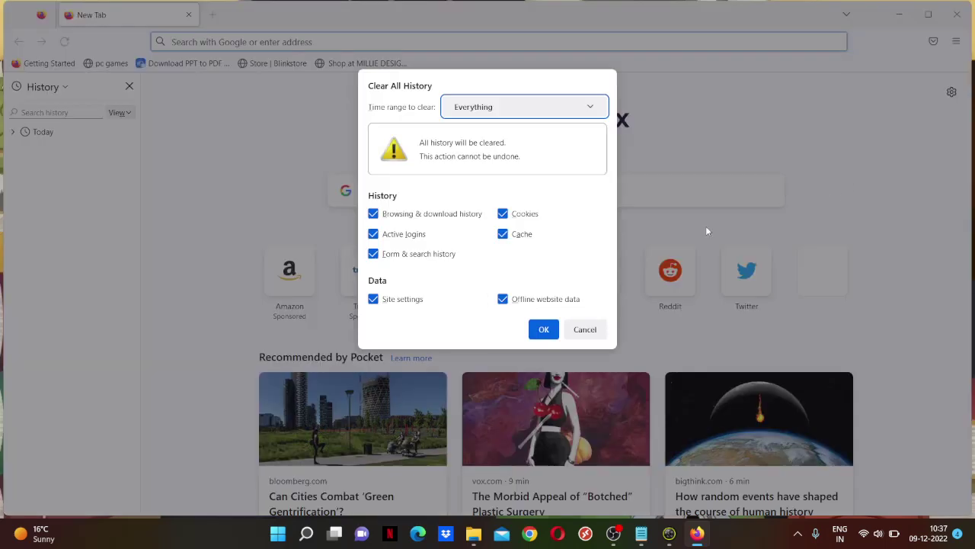
click(543, 330)
Search for omegle in Firefox and open the Omegle website.
click(532, 190)
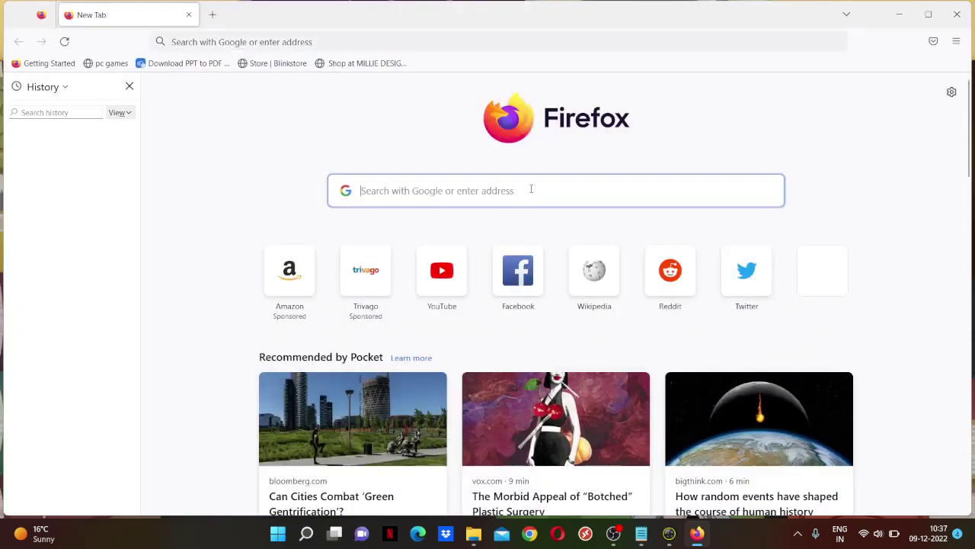
text(omeg)
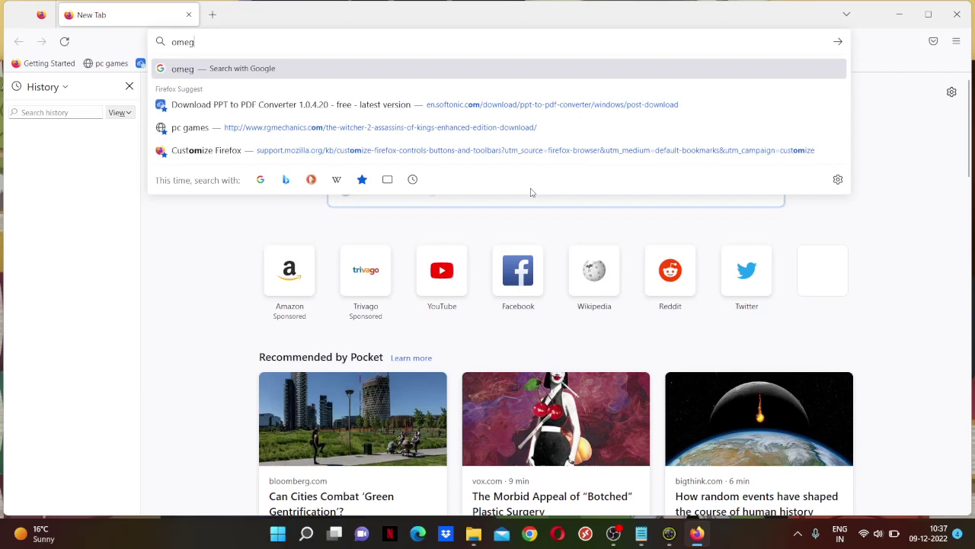
text(le)
key(Return)
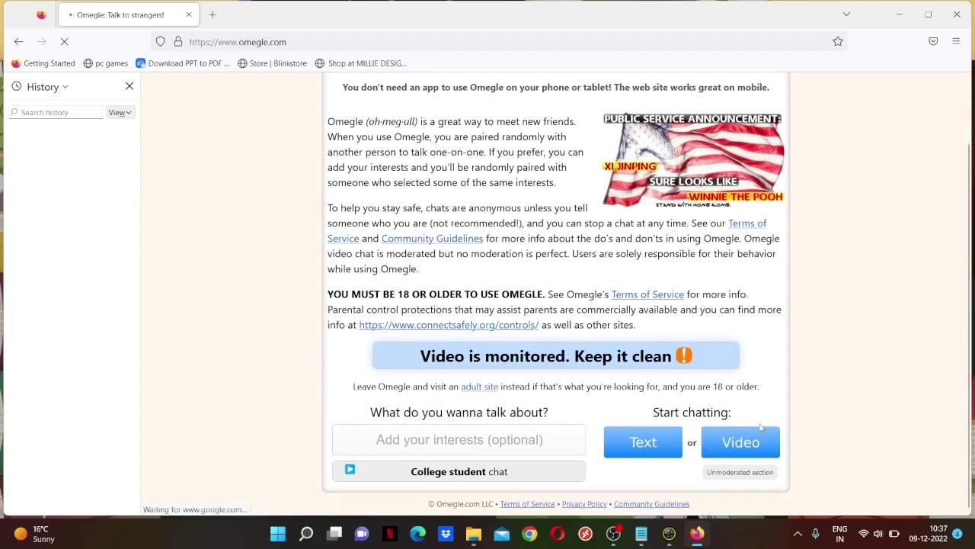
Start a video chat on Omegle, accepting the age restriction and the terms of service.
click(742, 441)
click(451, 230)
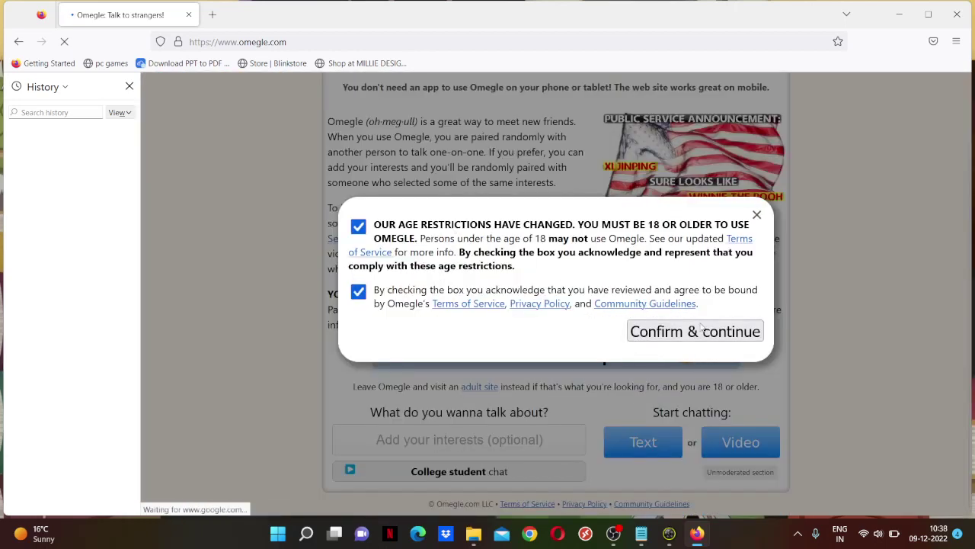
click(695, 333)
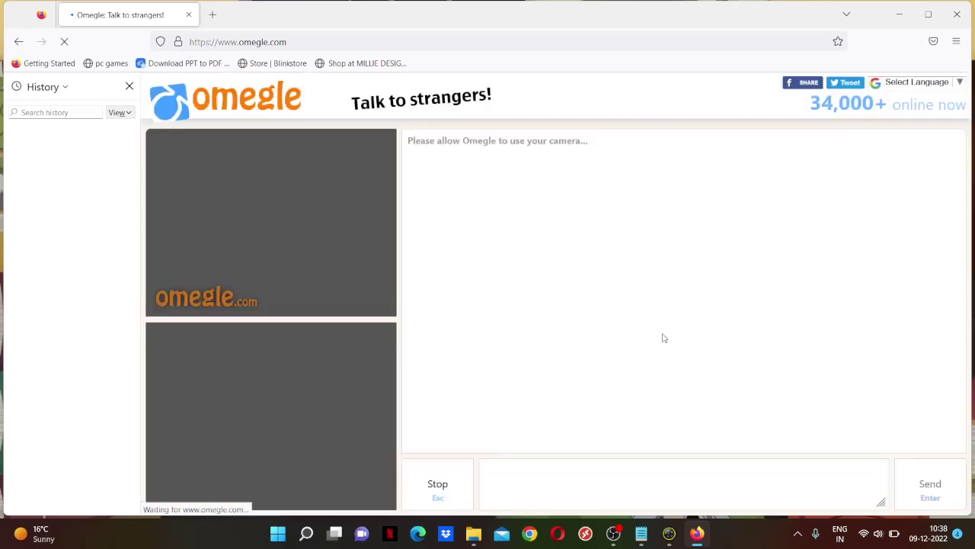
Allow Omegle to use the camera and microphone, with Snap Camera as the video source.
click(291, 90)
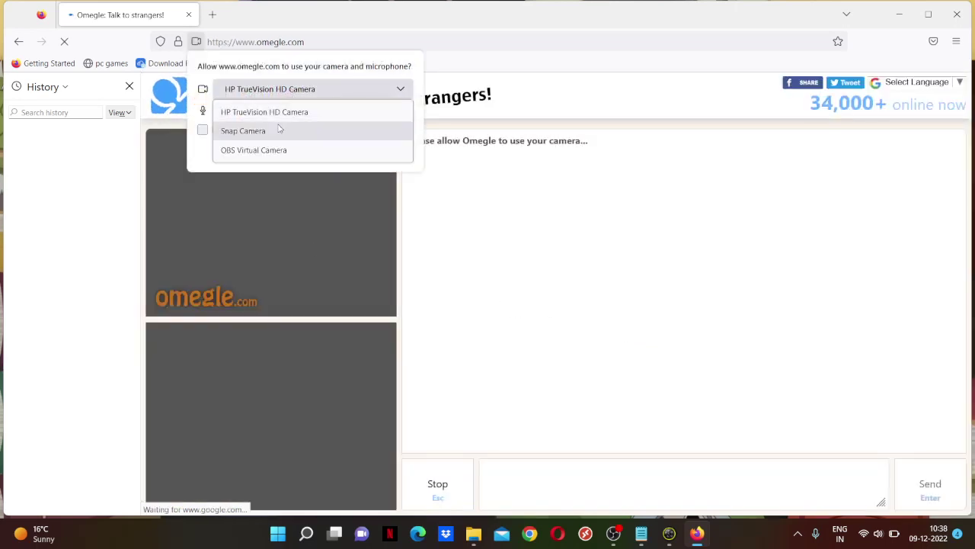
click(279, 131)
click(348, 150)
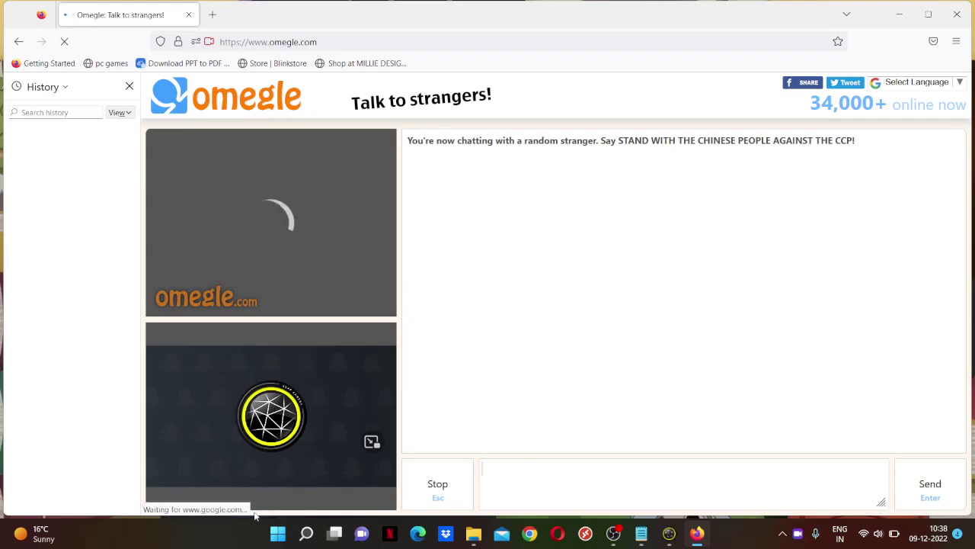
End the Snap Camera process in Task Manager and relaunch Snap Camera from the desktop.
click(697, 533)
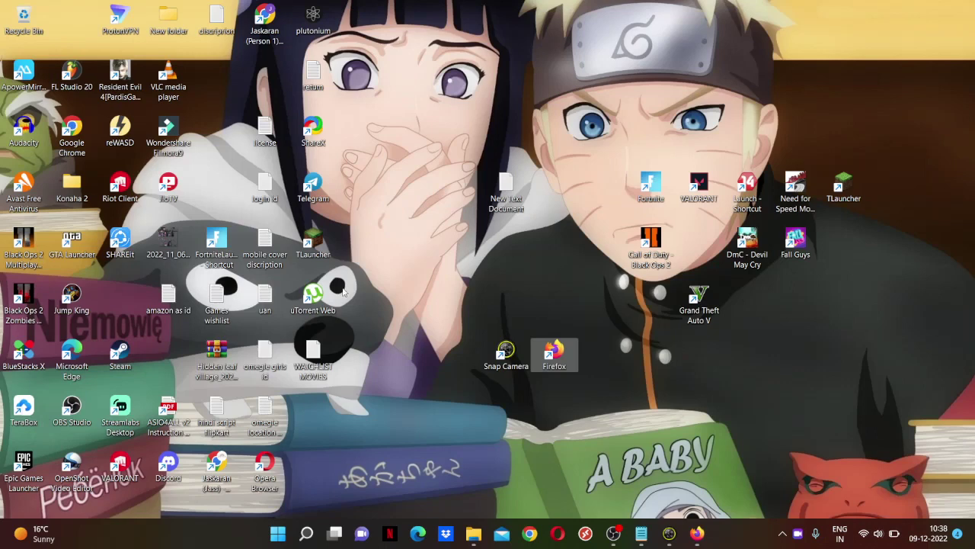
key(ctrl+shift+Escape)
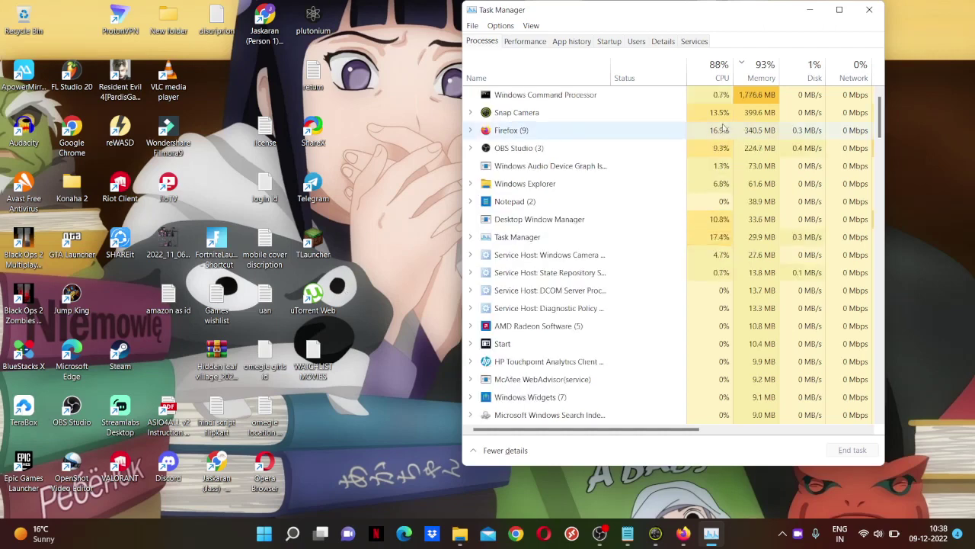
click(853, 450)
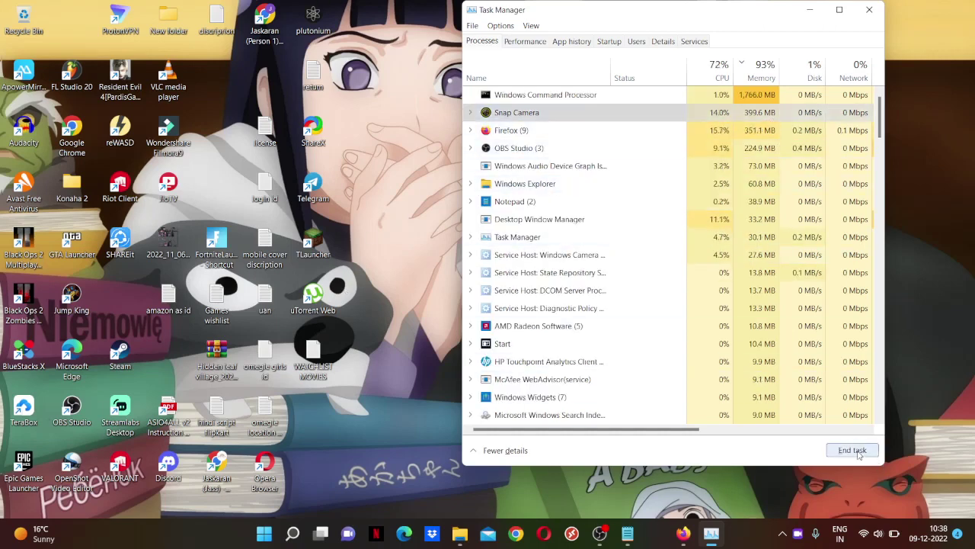
click(810, 10)
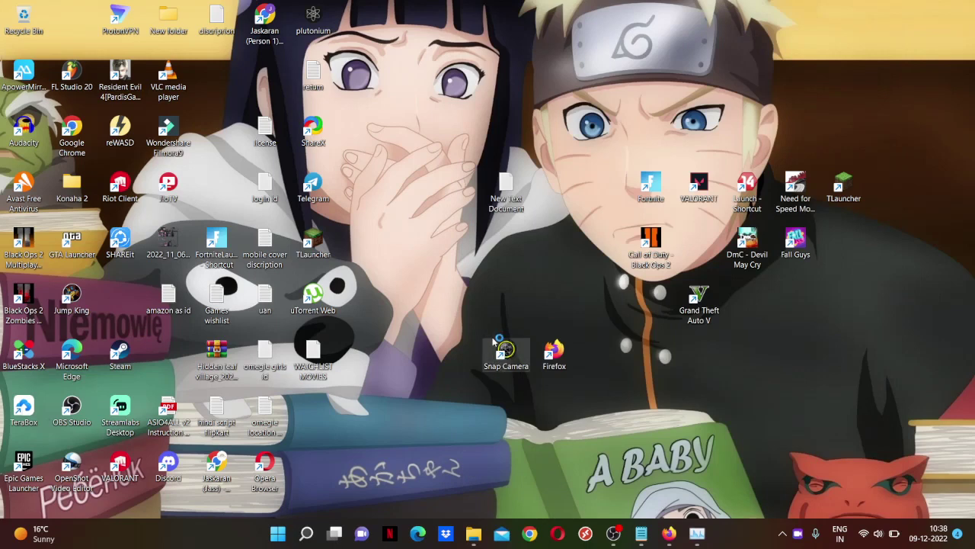
double_click(494, 343)
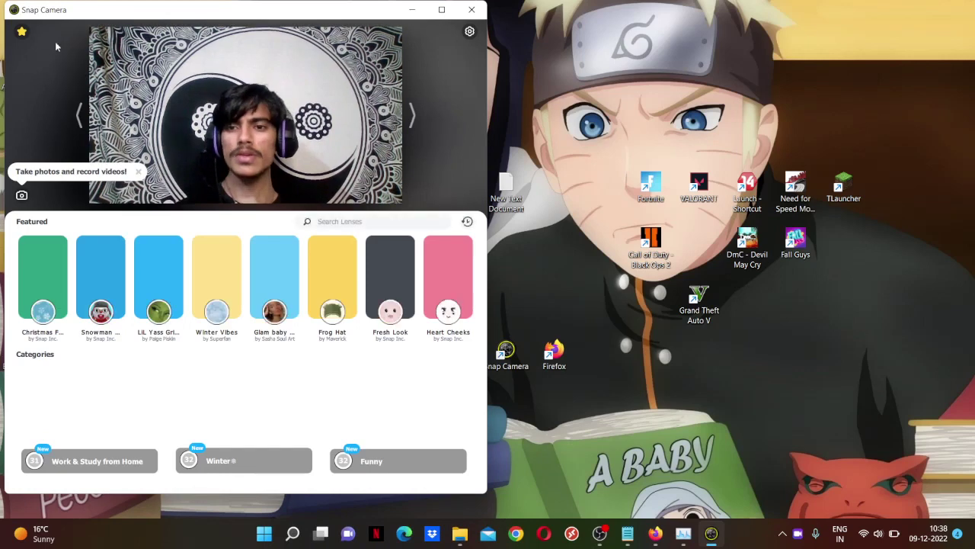
Apply the favorite Indie Vibe lens in Snap Camera and switch to Firefox to check the Omegle video preview.
click(22, 31)
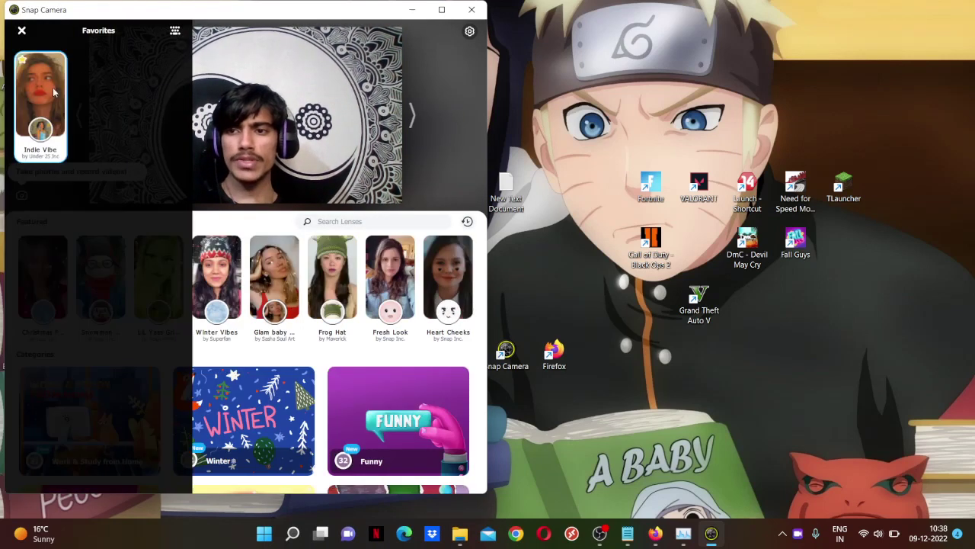
click(40, 103)
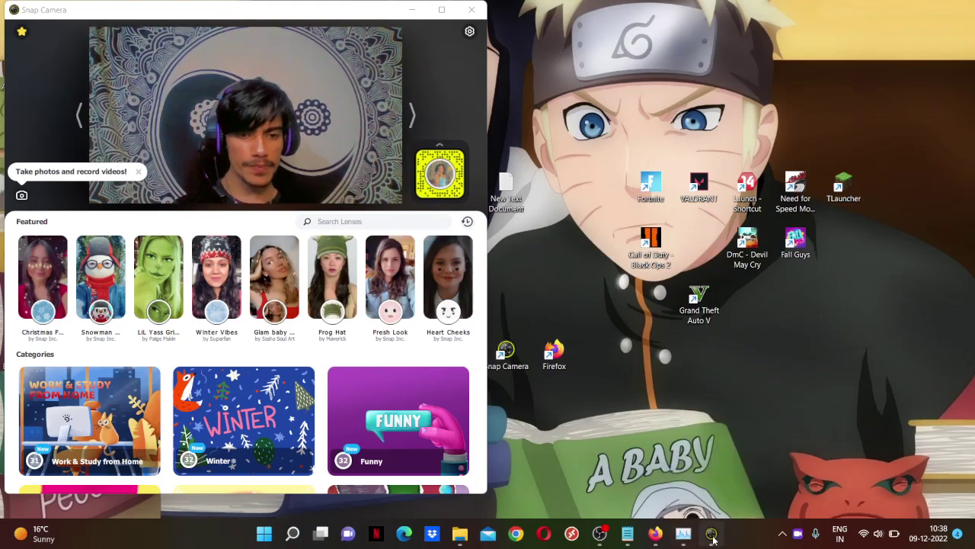
click(655, 533)
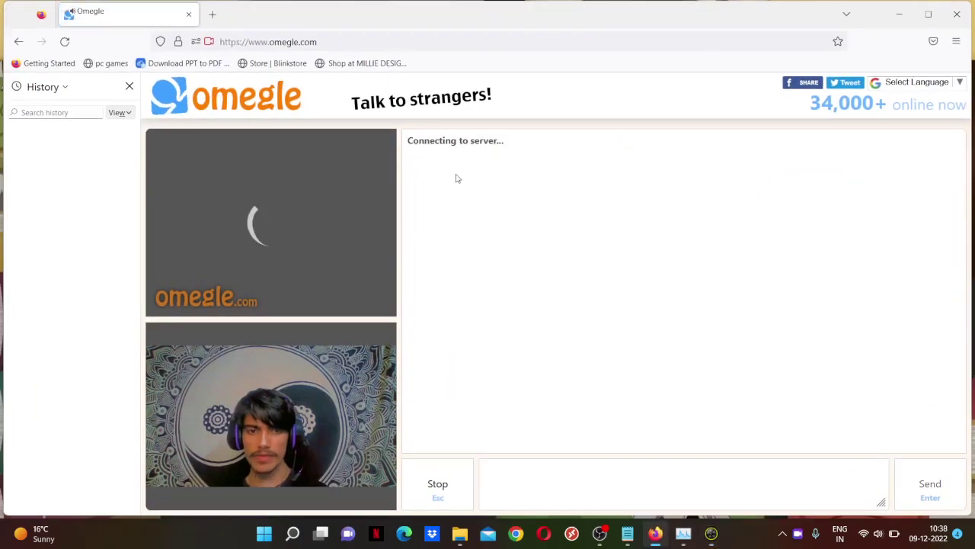
mouse_move(305, 427)
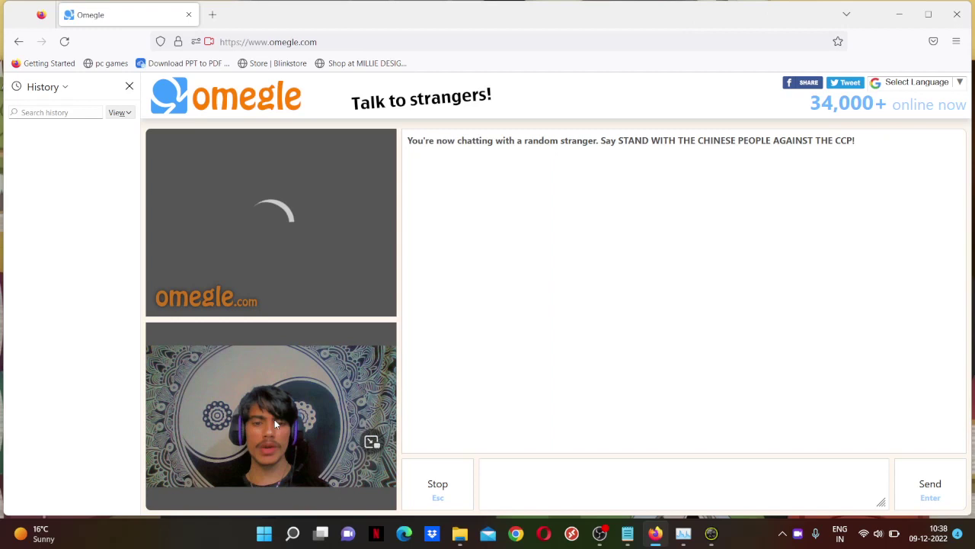
Clear all Firefox history with the time range Everything, including cookies, cache, active logins, site settings and offline website data.
click(957, 41)
click(863, 182)
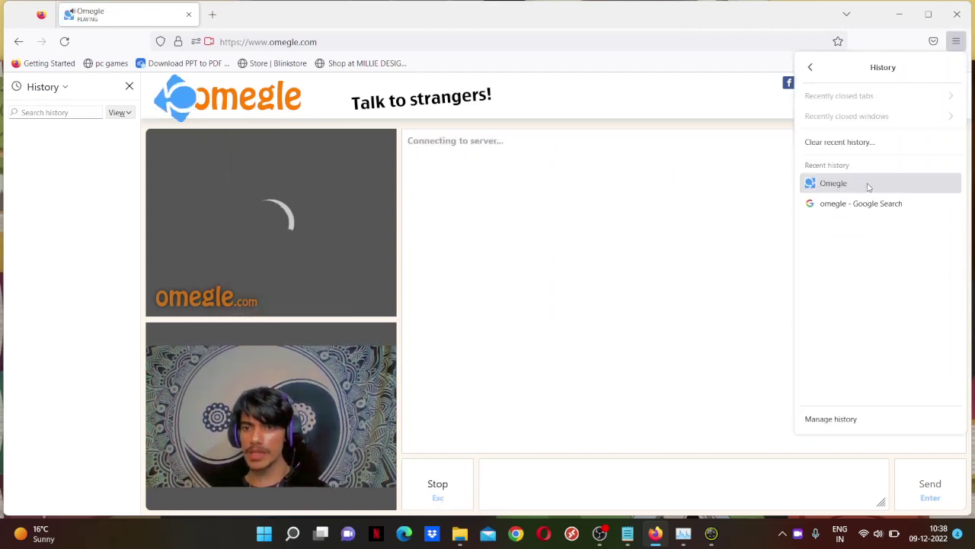
click(838, 142)
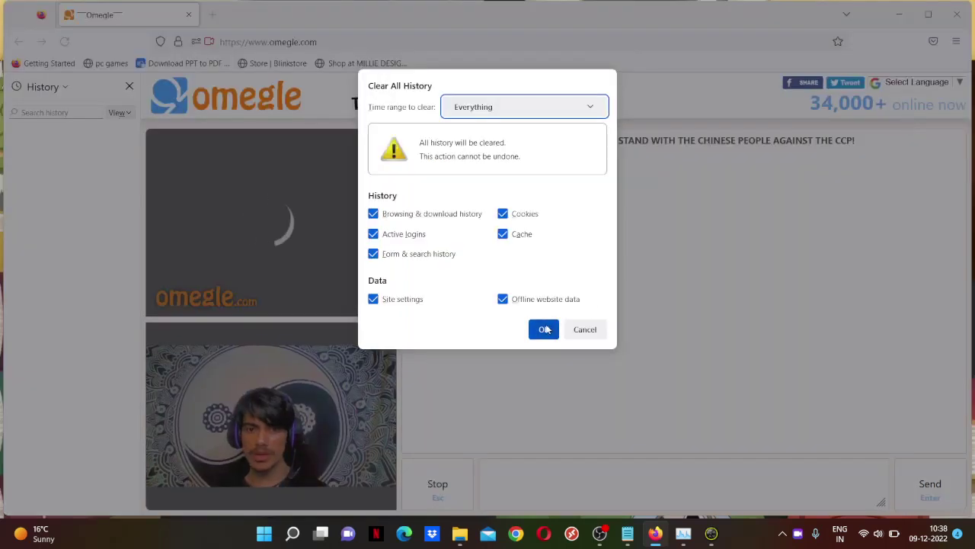
click(544, 330)
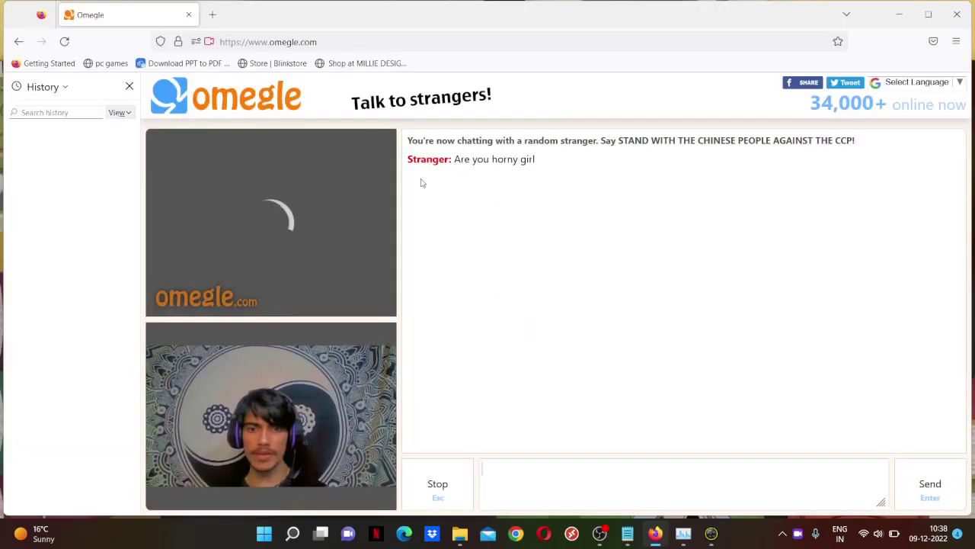
Open a new browser tab and close the Omegle tab, confirming to leave the page.
click(212, 14)
click(188, 15)
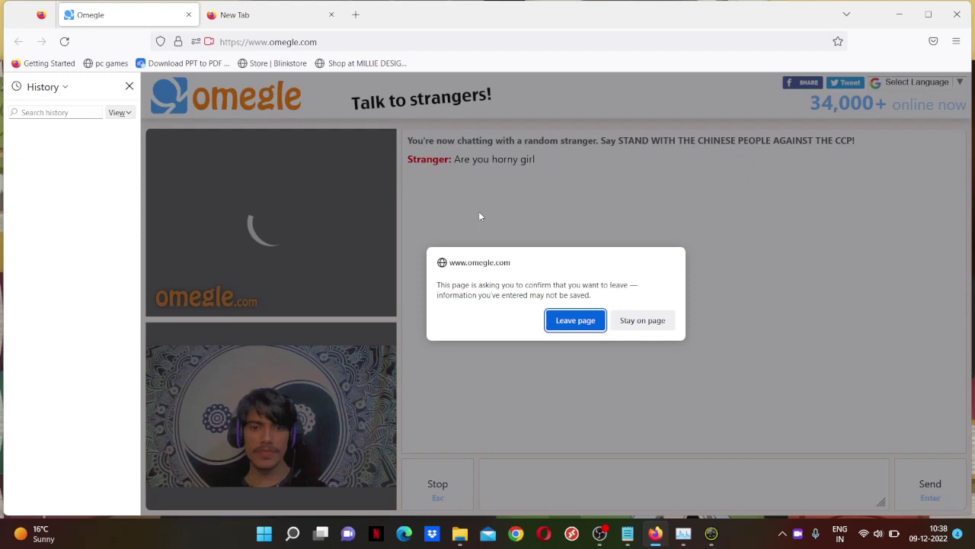
key(Return)
click(427, 43)
click(220, 266)
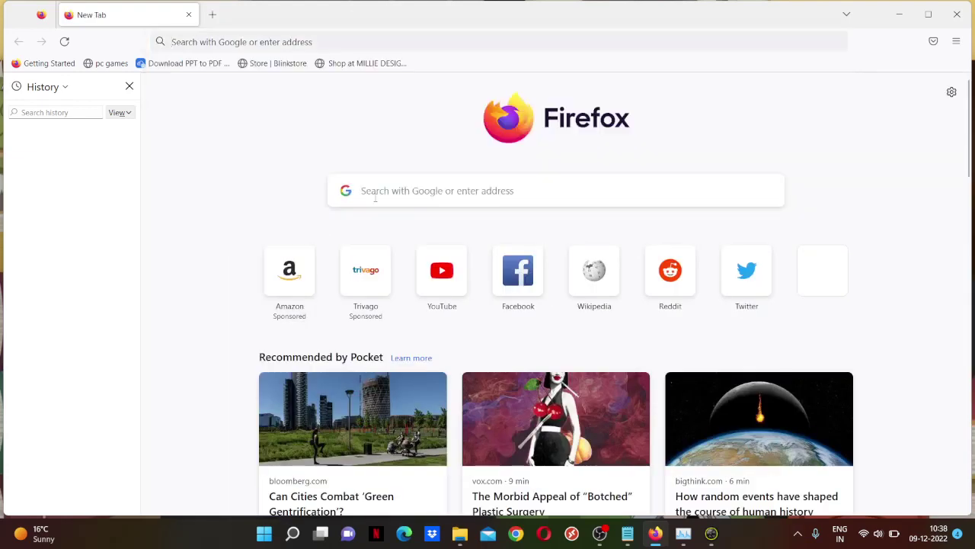
Search for omegle in the new tab and open the Omegle: Talk to strangers! website.
click(385, 193)
text(omegle)
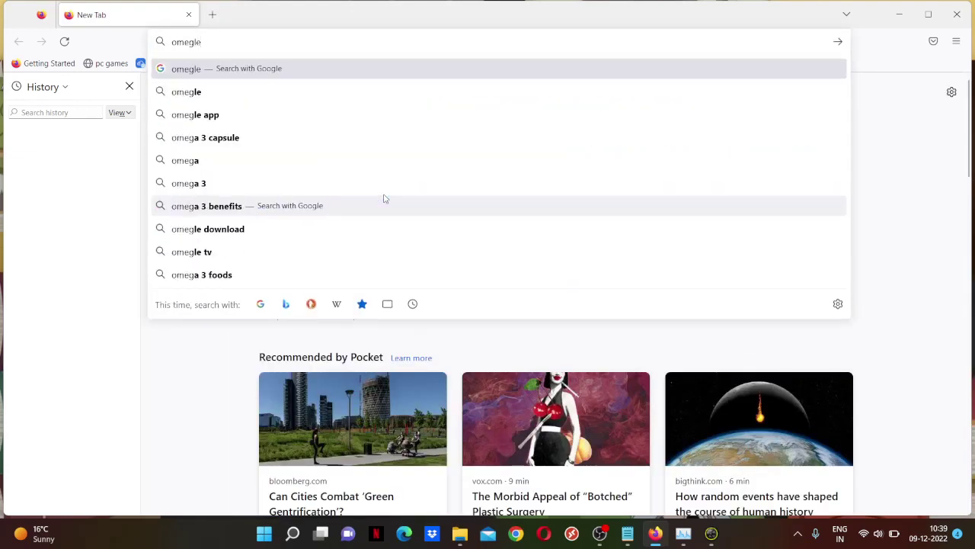
key(Return)
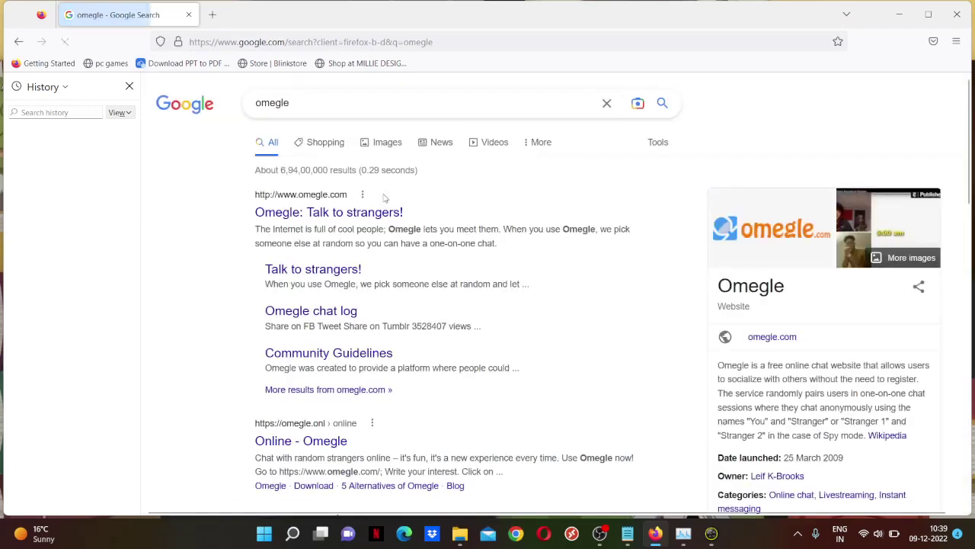
click(369, 214)
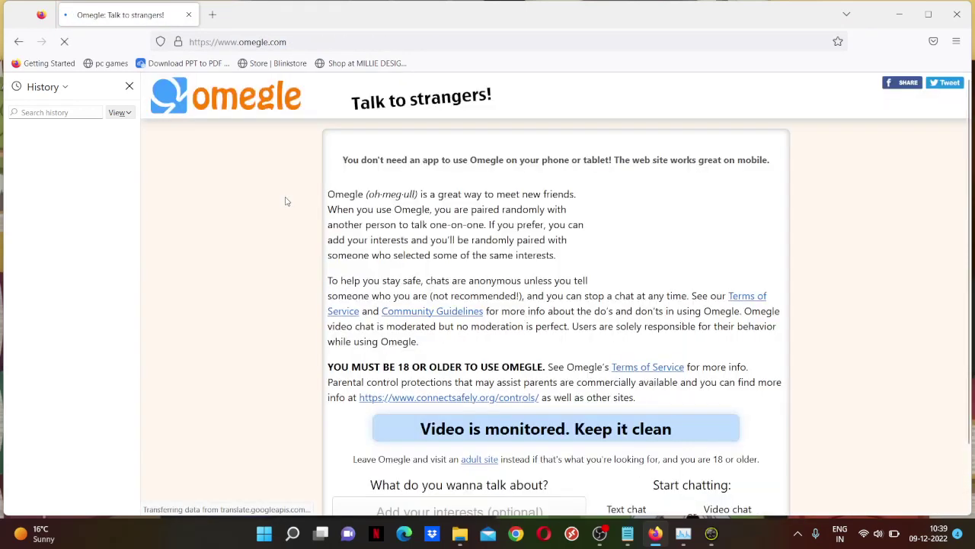
Start an Omegle video chat, accepting the age restriction and the terms of service.
scroll(727, 416, down, 2)
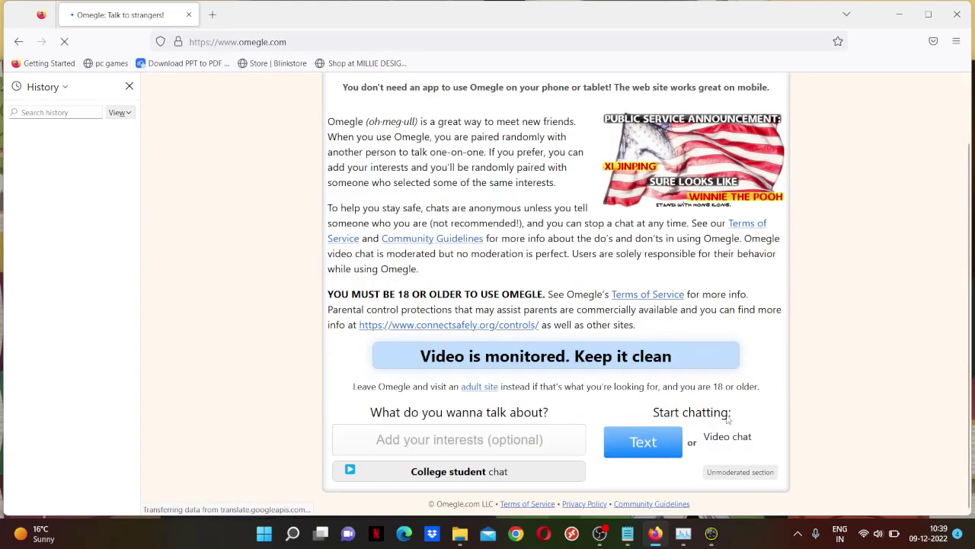
click(728, 438)
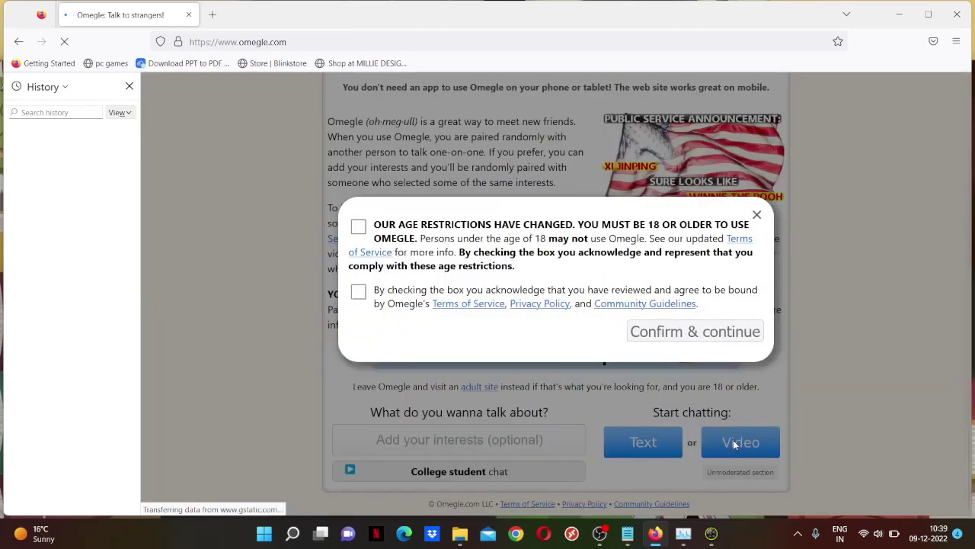
click(358, 227)
click(708, 334)
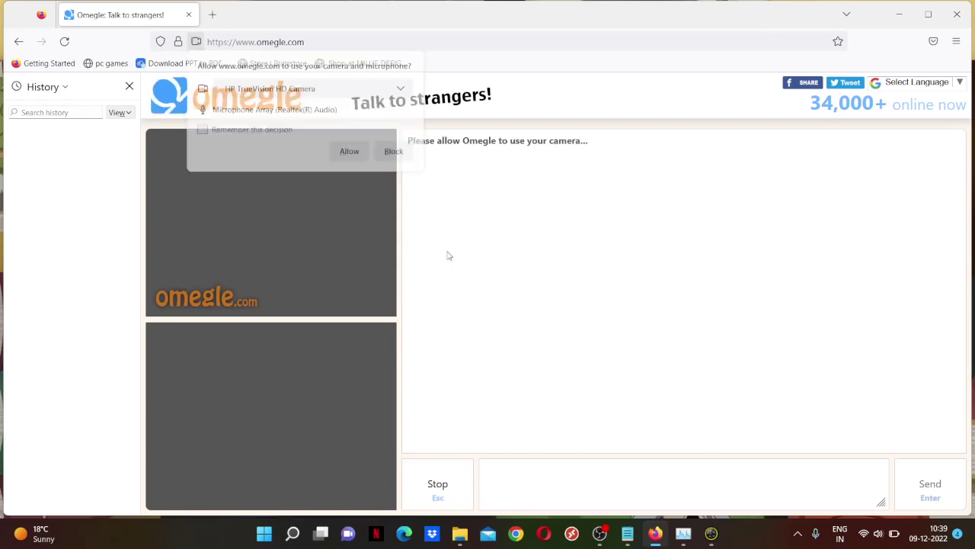
Allow Omegle to use the microphone and Snap Camera as the video source, and close Firefox after checking the preview.
click(293, 90)
click(281, 131)
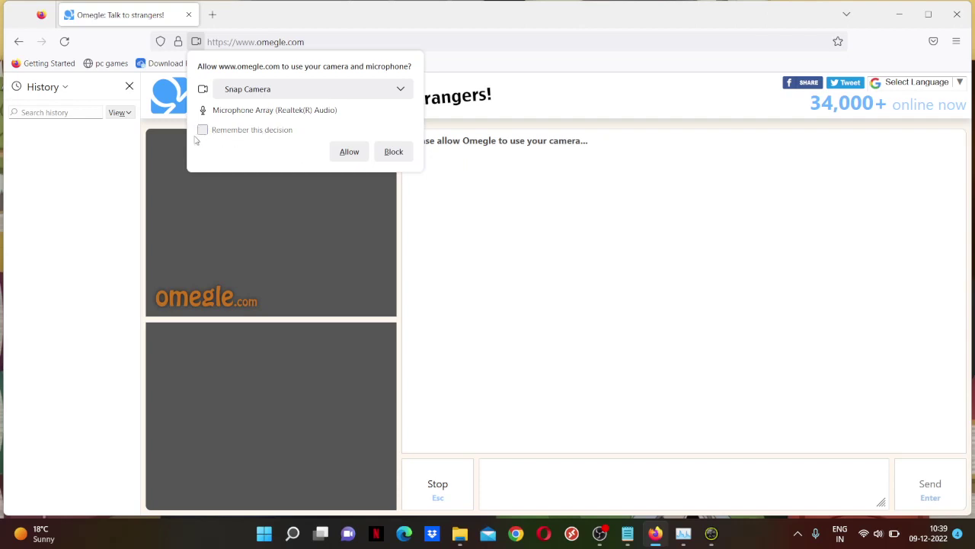
click(349, 150)
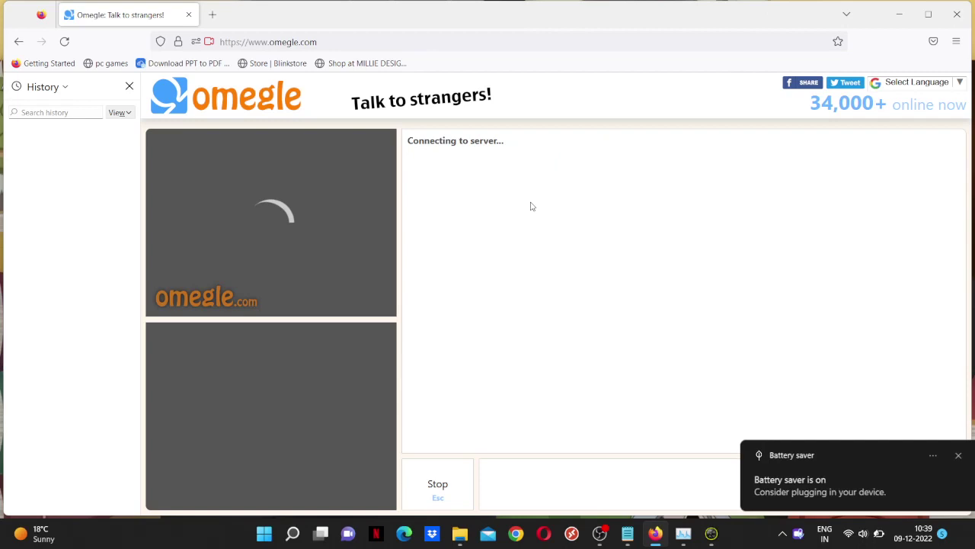
click(948, 454)
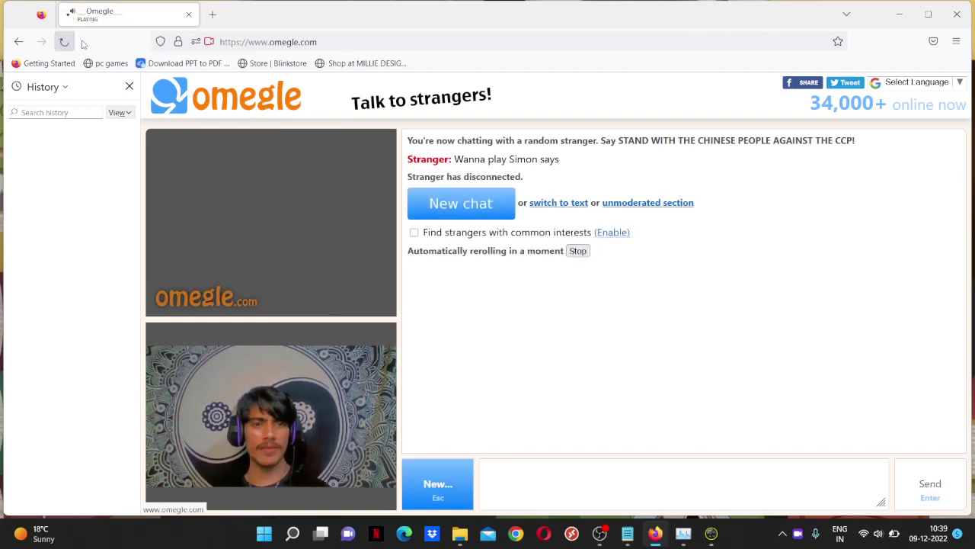
click(956, 14)
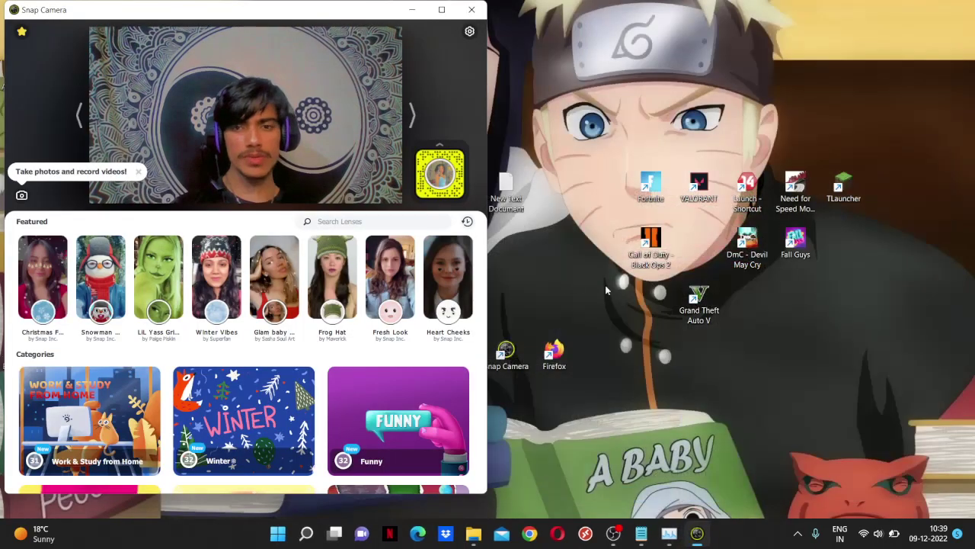